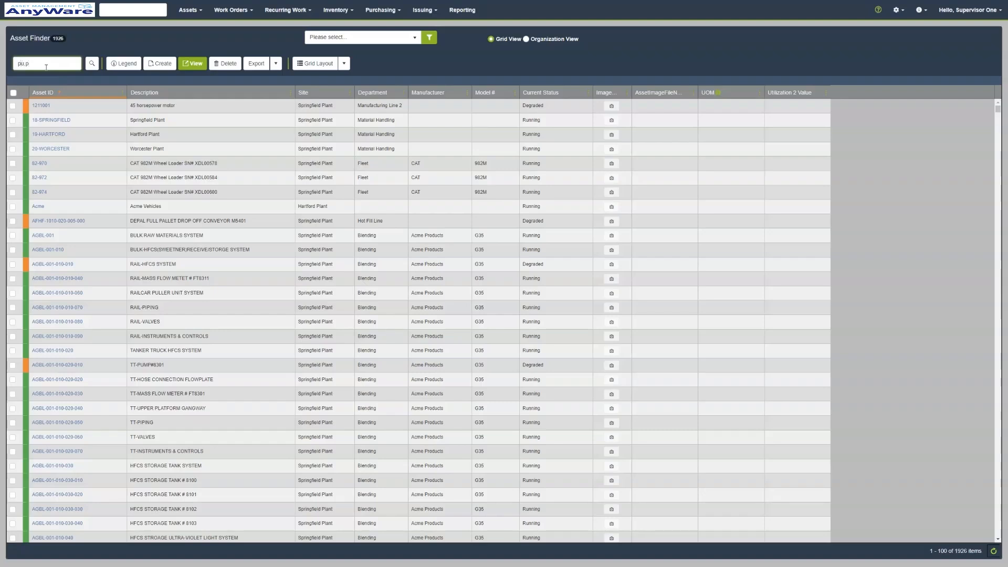
Search the Asset Finder for pump004, check its site, department, manufacturer and model, and open the asset's record
text(4)
key(Return)
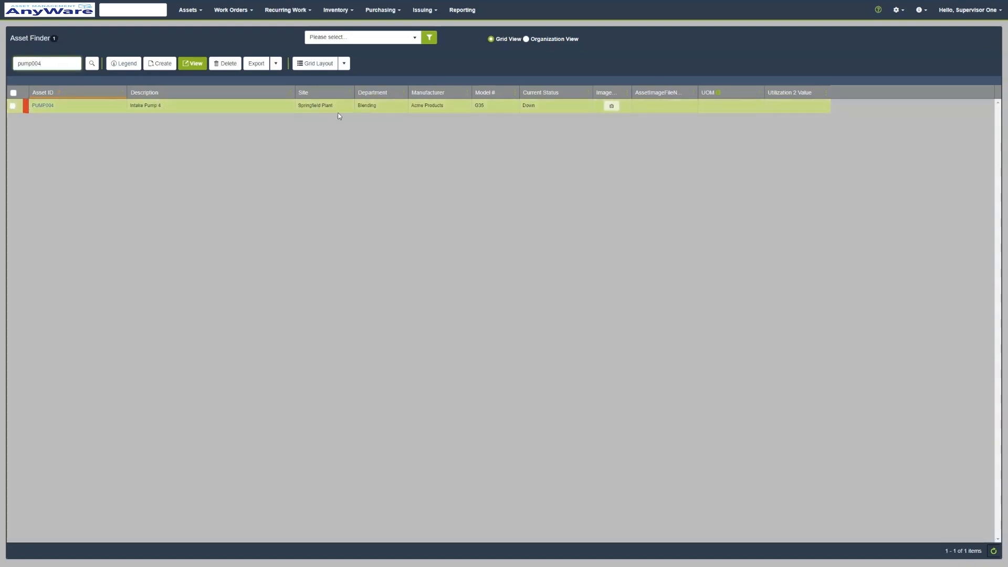
triple_click(320, 106)
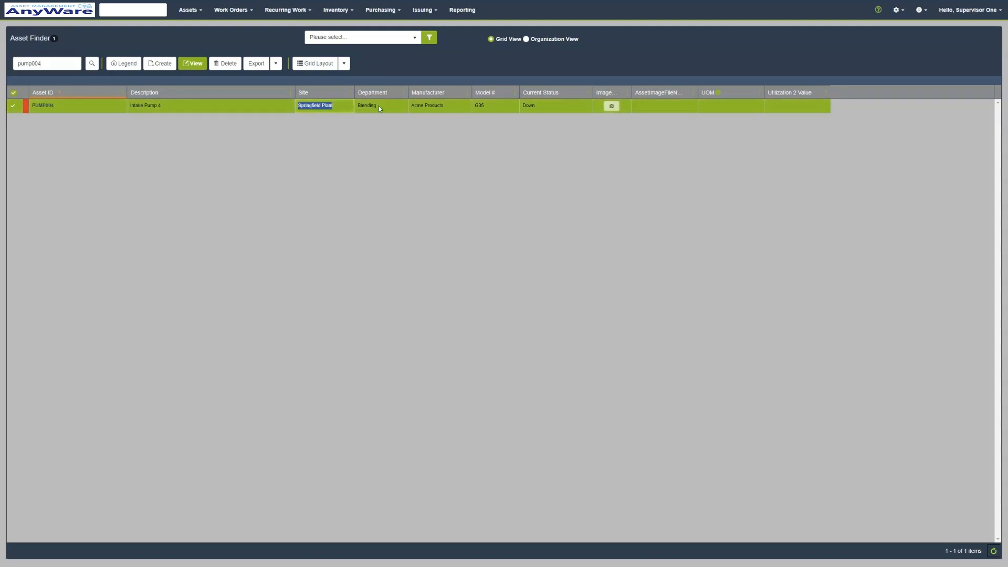
drag(379, 106, 355, 109)
click(446, 106)
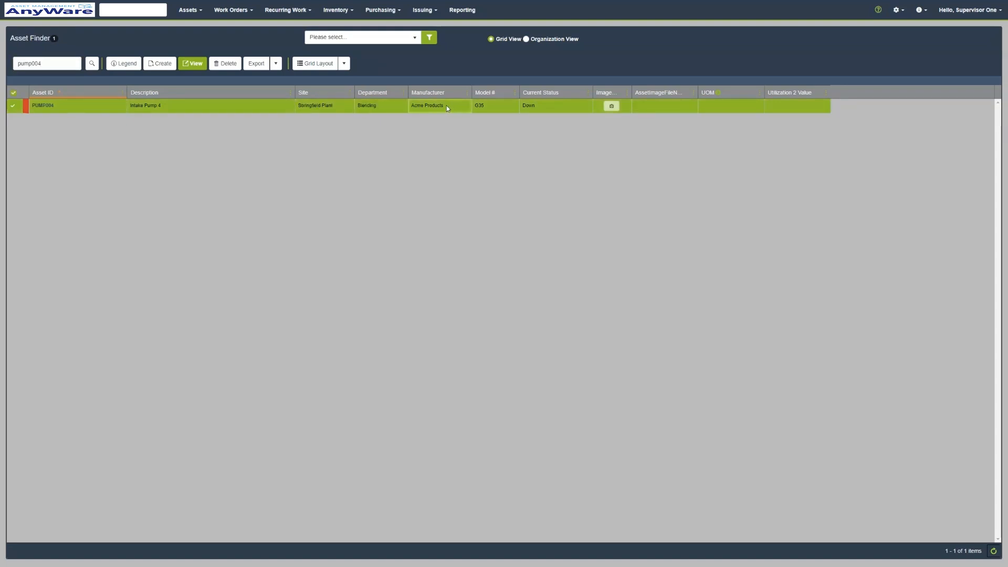
drag(447, 107, 413, 105)
click(491, 107)
click(44, 106)
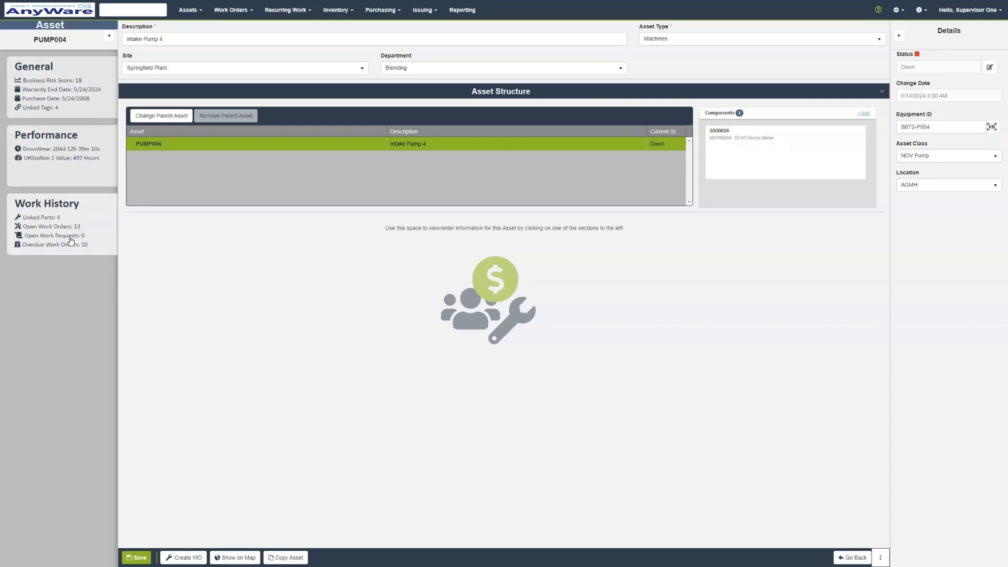
Review the Manufacturer ID and Financial Information sections in the asset's General area, including the cost of ownership
click(46, 83)
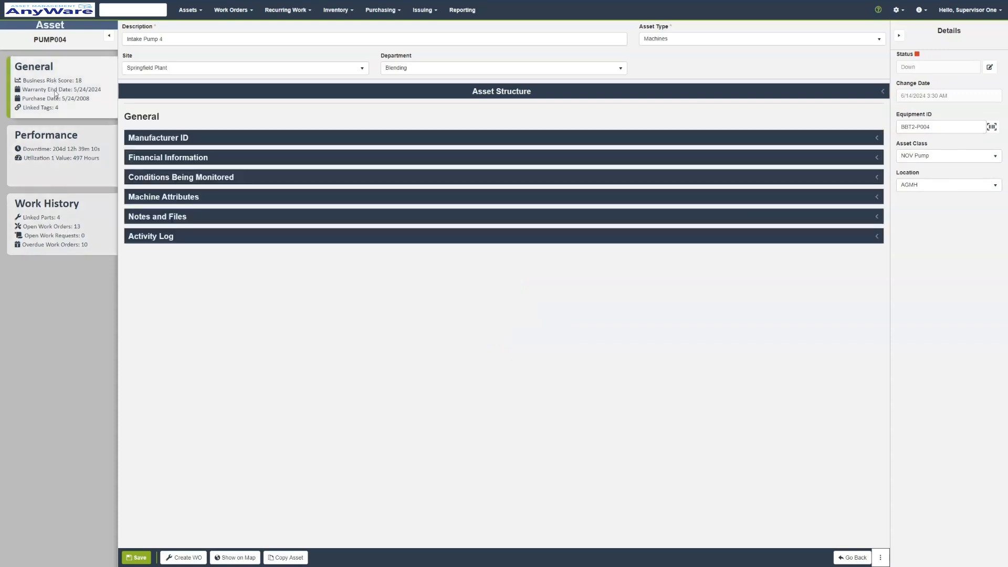
click(178, 136)
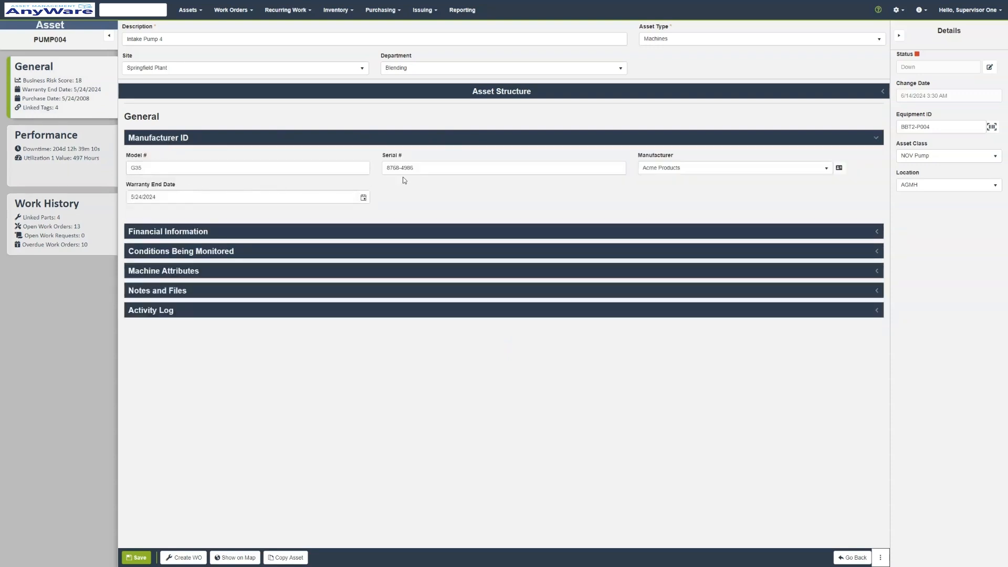
click(188, 232)
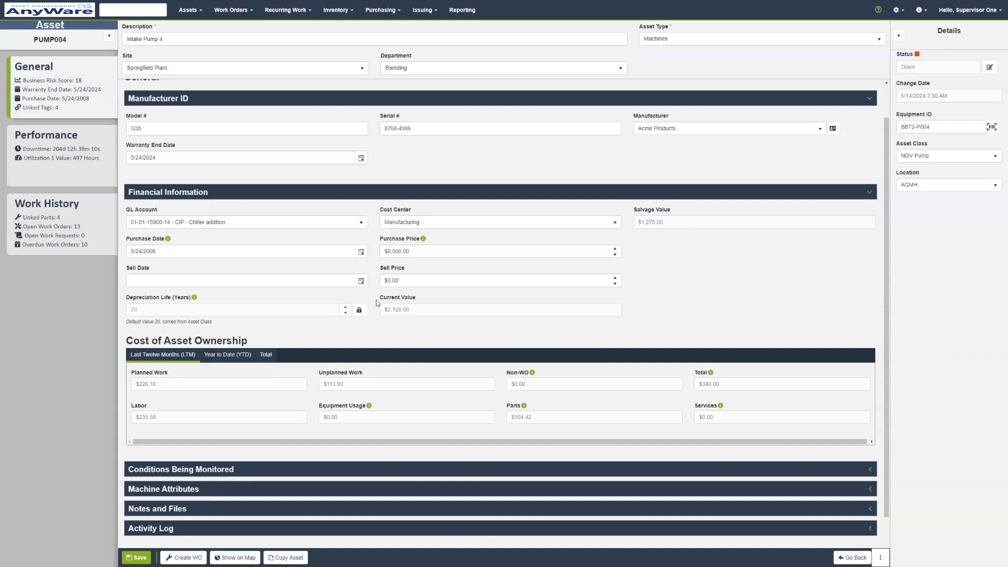
scroll(420, 307, down, 1)
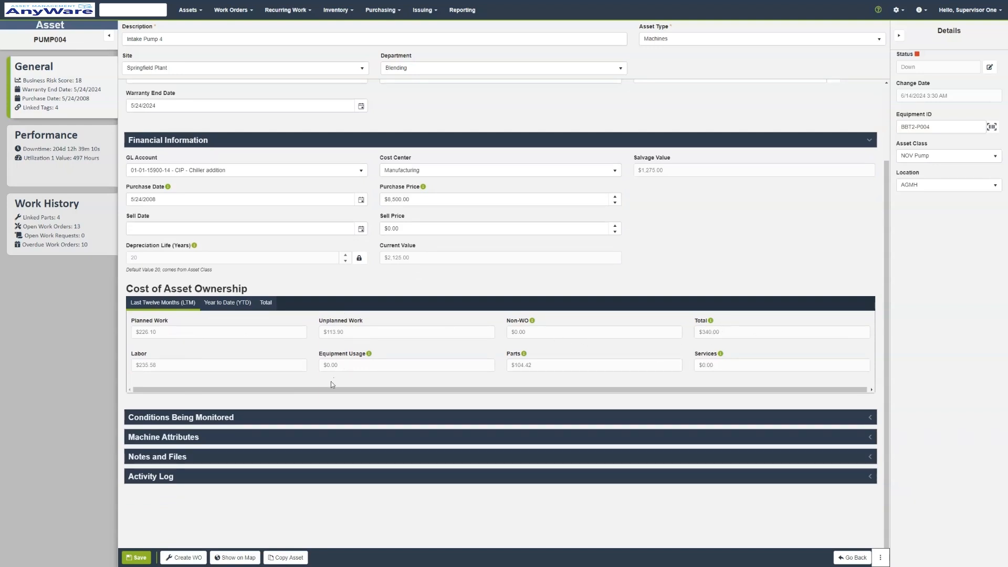
Expand the Conditions Being Monitored and Machine Attributes sections to review the linked tags and pump attributes
click(200, 417)
scroll(210, 386, down, 2)
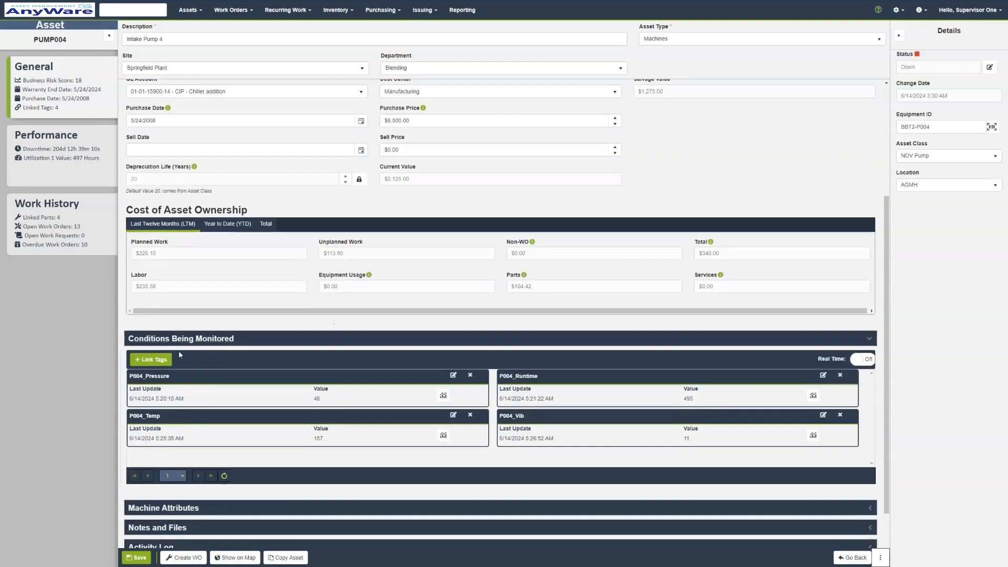
scroll(220, 382, down, 2)
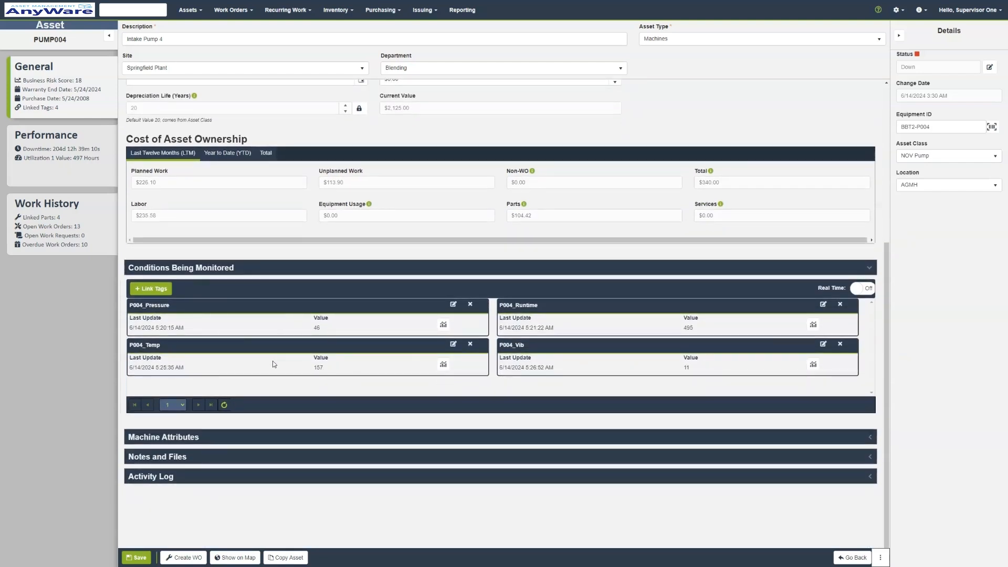
click(210, 436)
scroll(208, 377, down, 2)
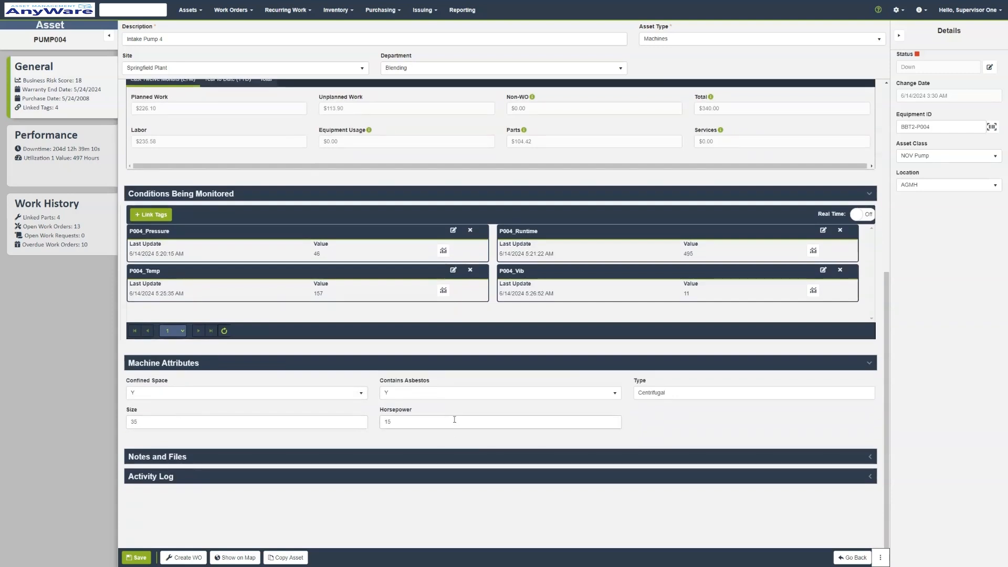
Expand Notes and Files and preview the attached images PUMPPic1.jpg and PumpSchematic2.jpg, closing each preview
click(194, 457)
scroll(221, 381, down, 3)
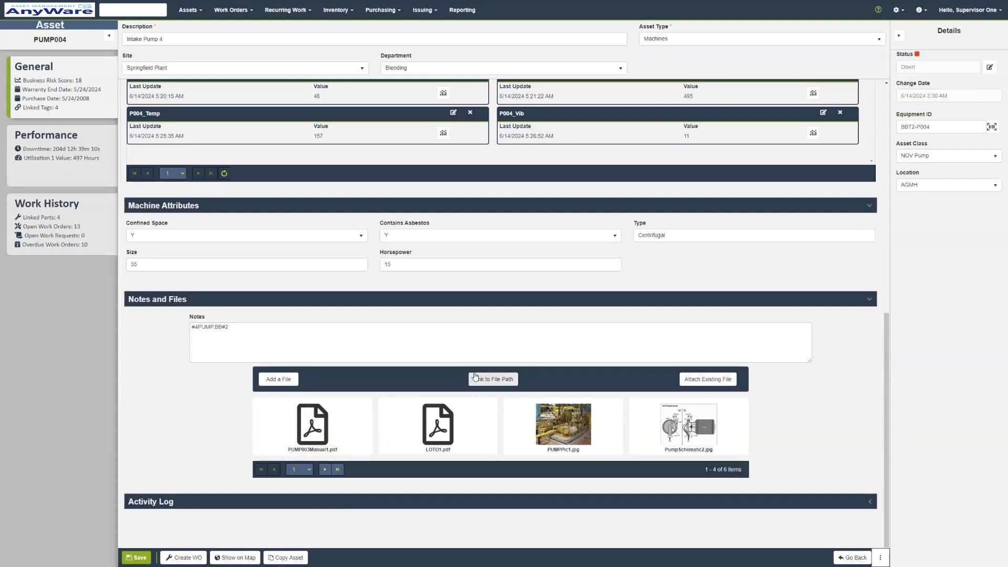
mouse_move(418, 416)
mouse_move(313, 423)
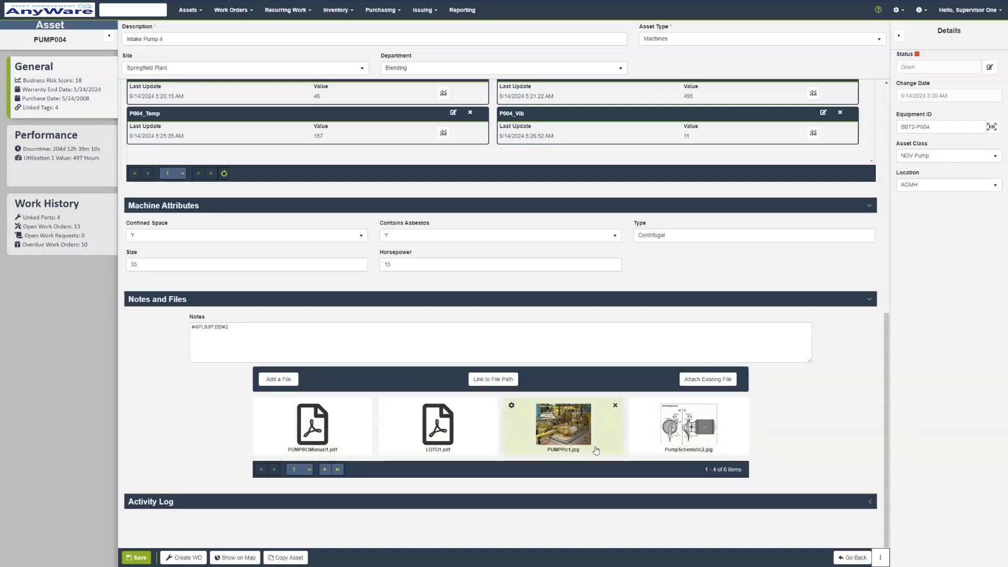
click(555, 431)
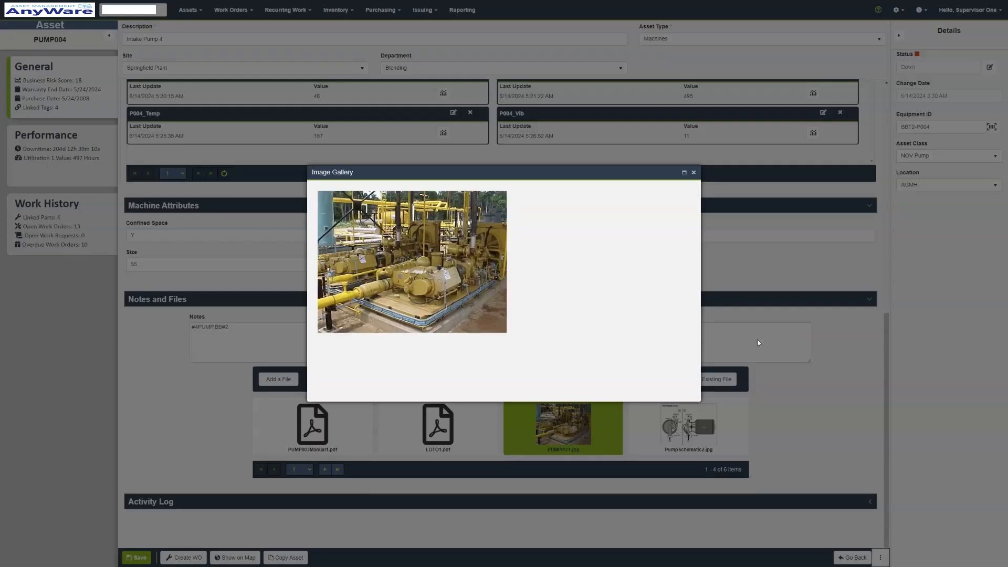
click(694, 172)
click(684, 420)
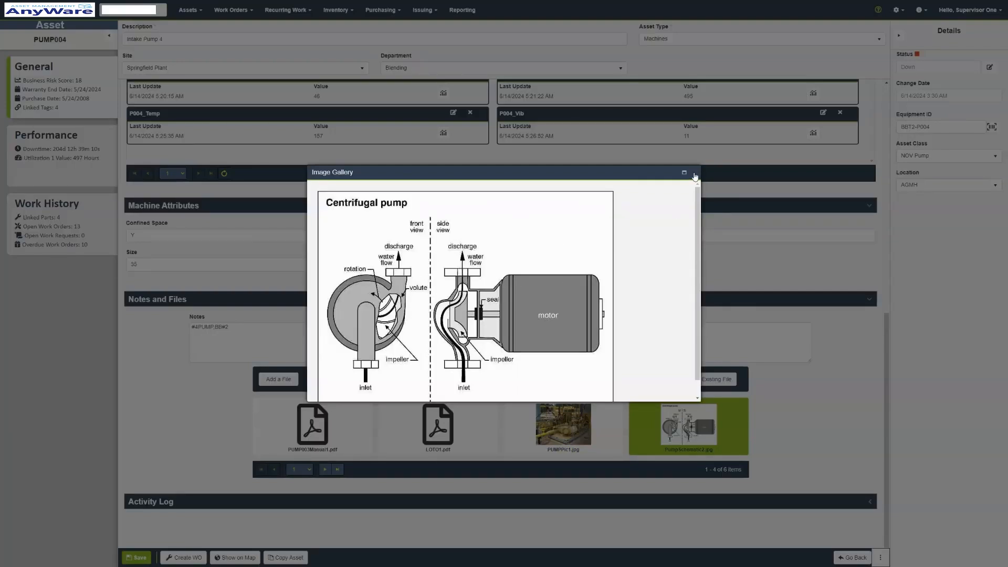
click(696, 175)
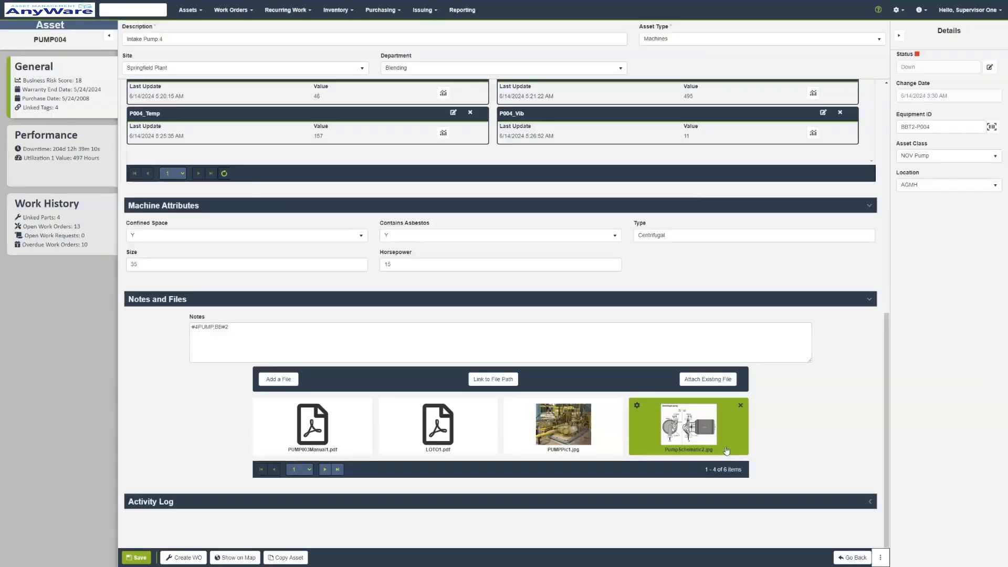
Go to the second page of attached files and preview PumpSchematic1.png, closing the image gallery
click(325, 468)
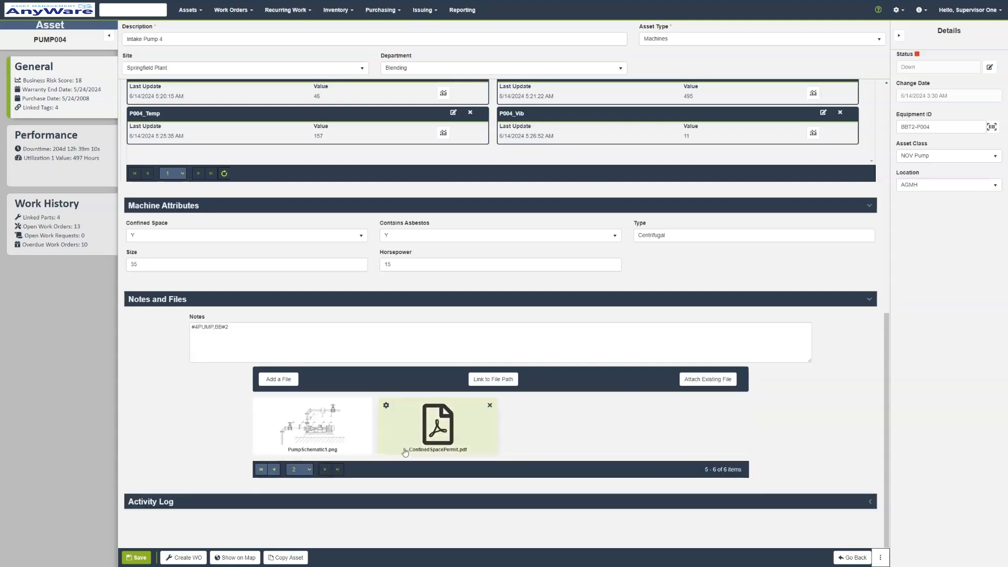
click(311, 428)
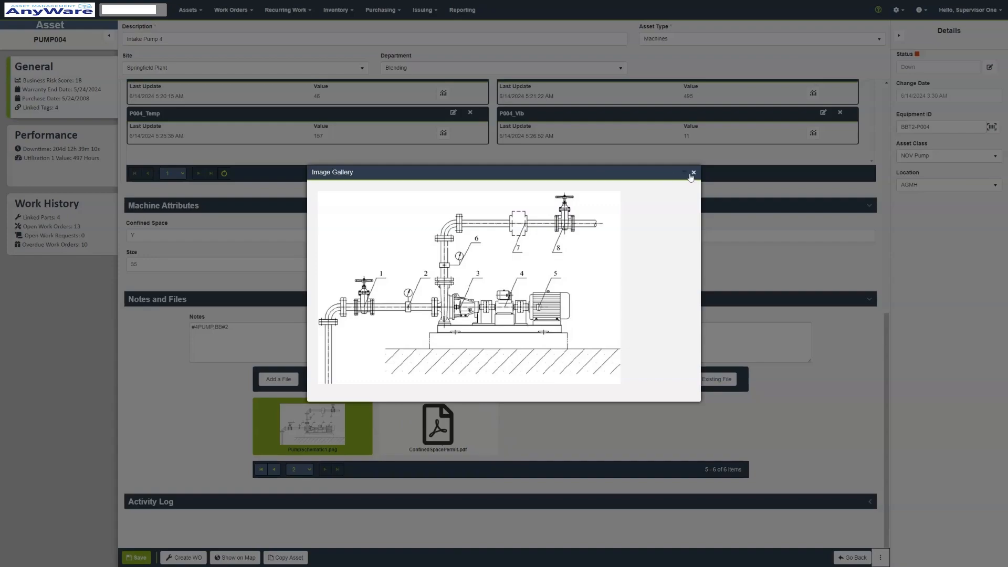
click(693, 173)
Expand the asset's Activity Log and examine the reliability change entry
scroll(476, 404, down, 1)
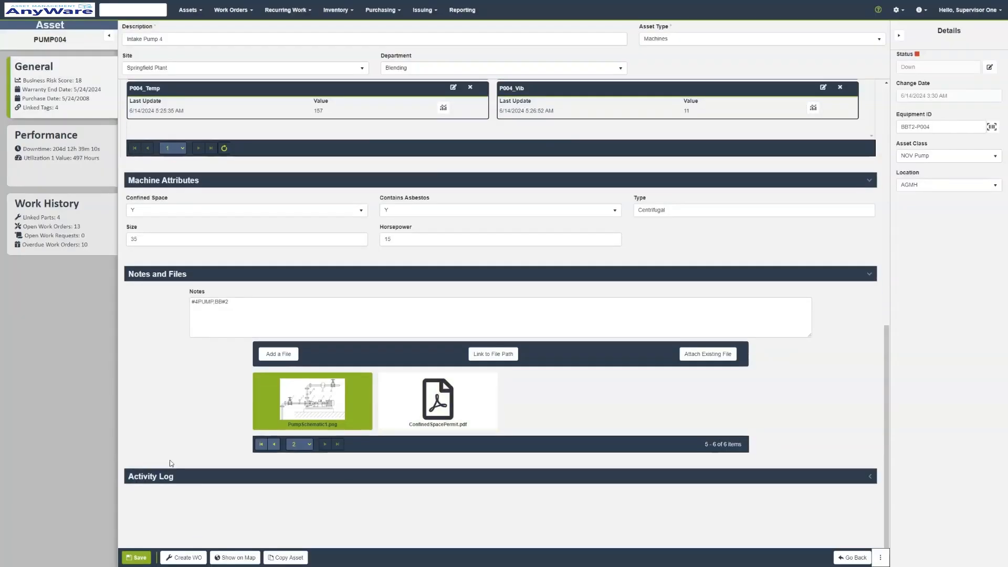
click(173, 477)
scroll(175, 459, down, 5)
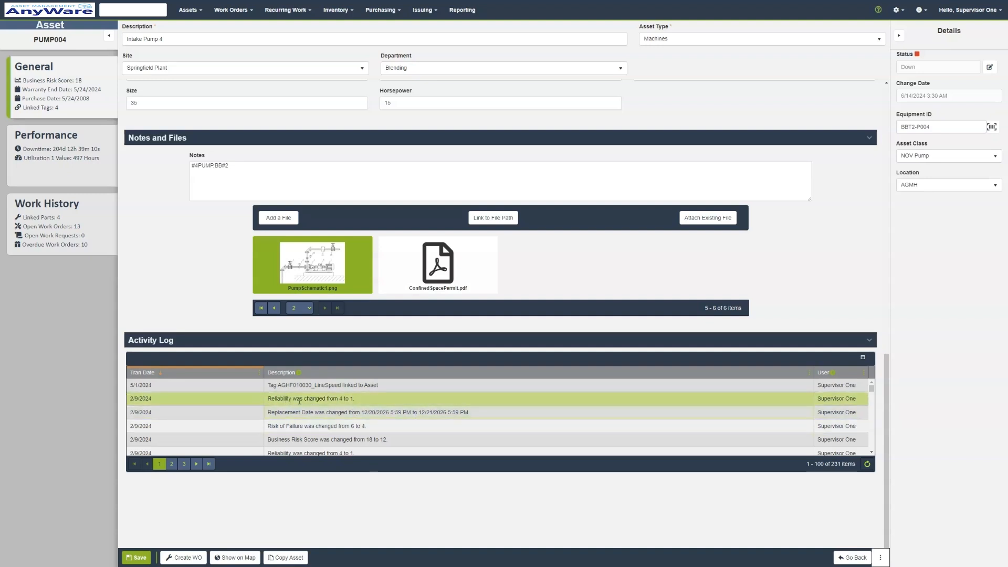
drag(326, 400, 374, 400)
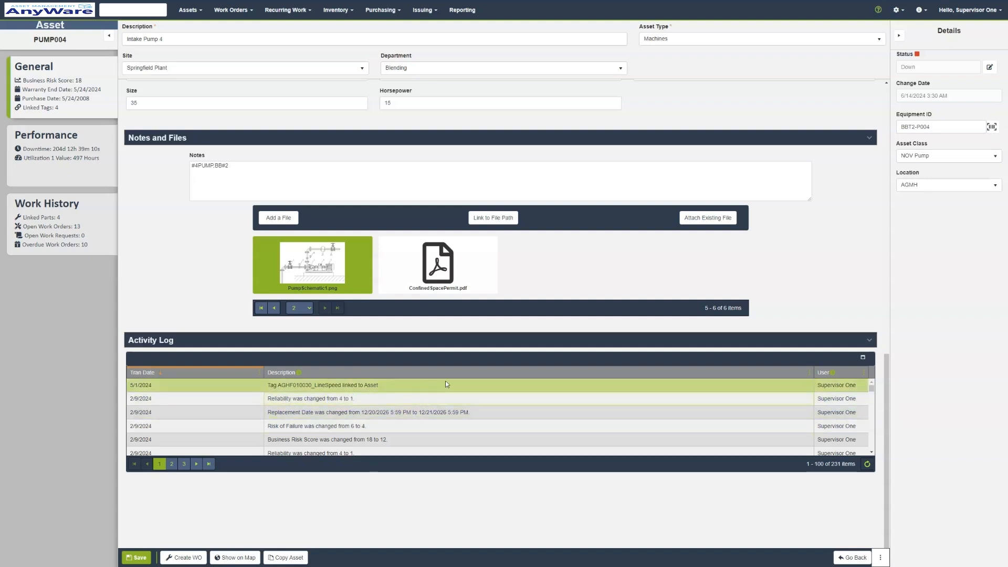
Switch to the asset's Performance area and check the Production Information section, collapsing it when done
scroll(445, 384, up, 15)
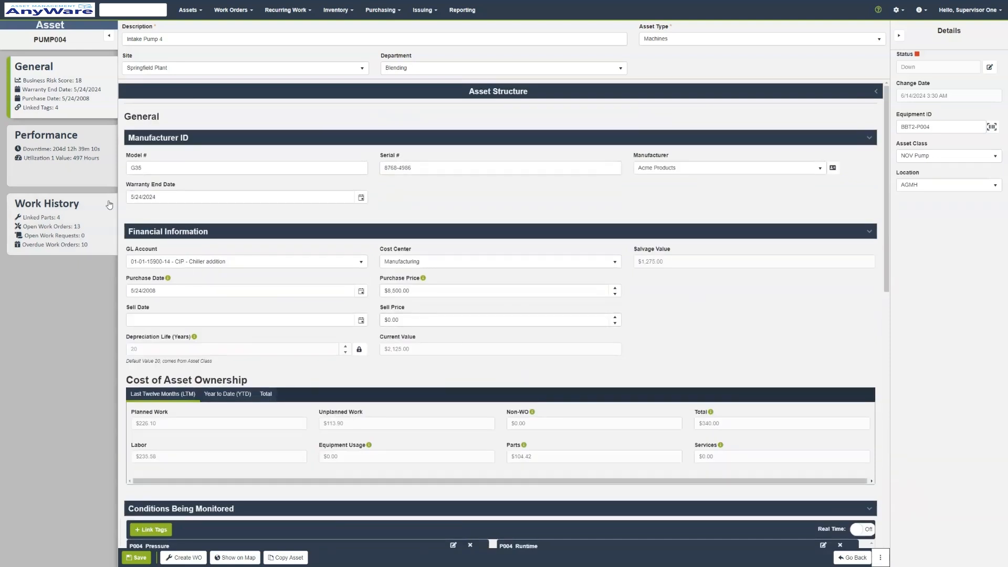
click(102, 156)
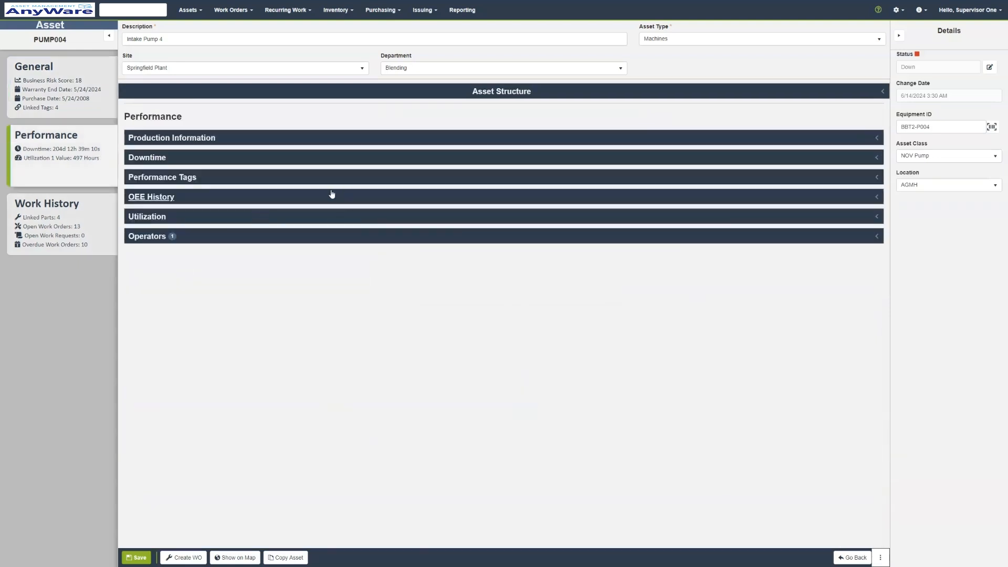
click(265, 138)
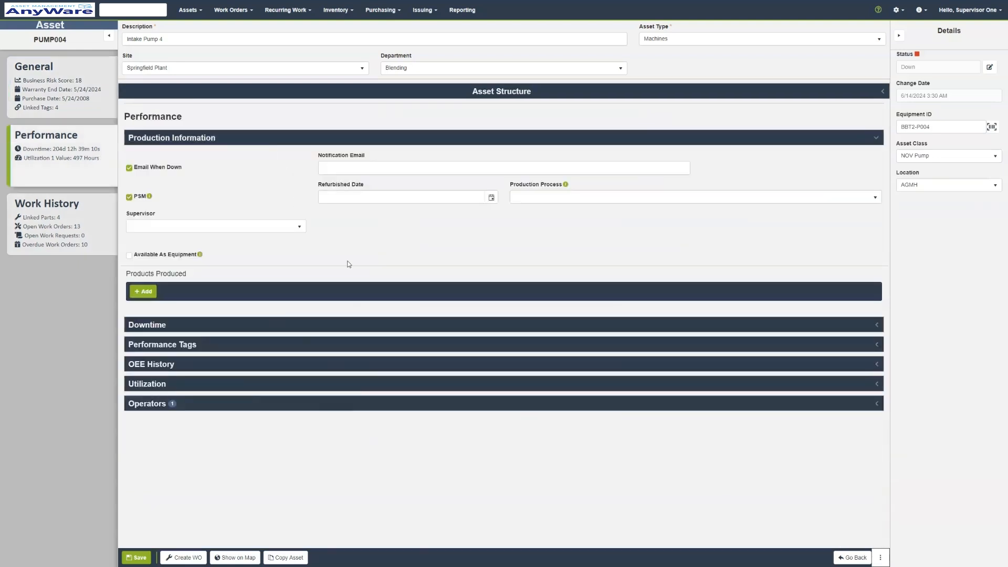
click(210, 138)
Review the Downtime history, view the details of the 6/13/2024 record without changing it, and collapse the section
click(181, 156)
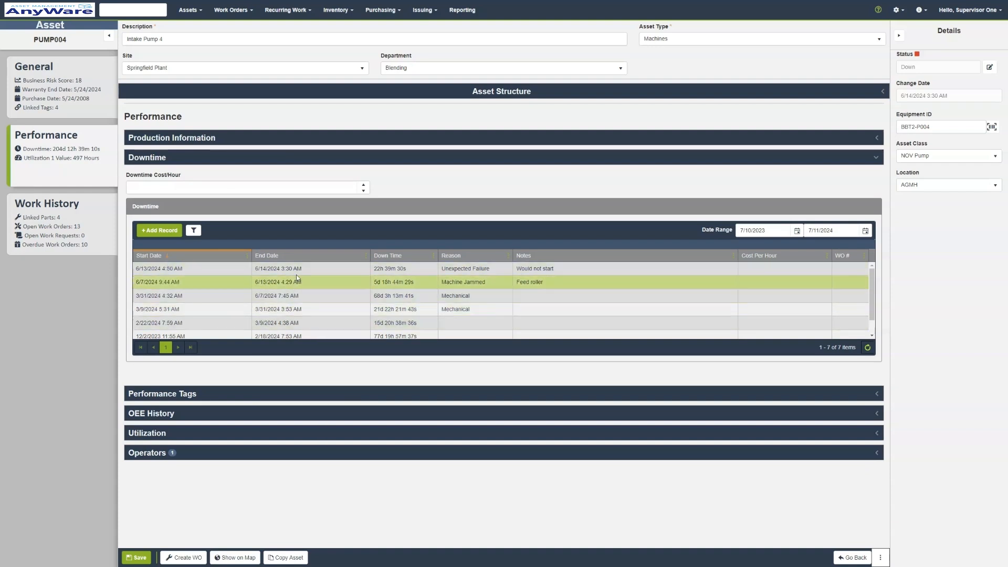
click(420, 269)
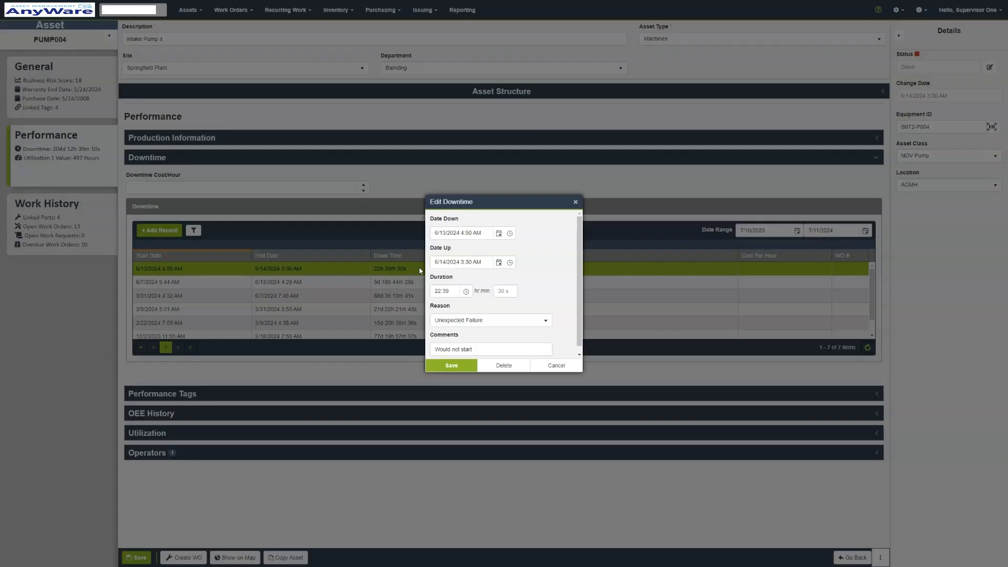
click(575, 202)
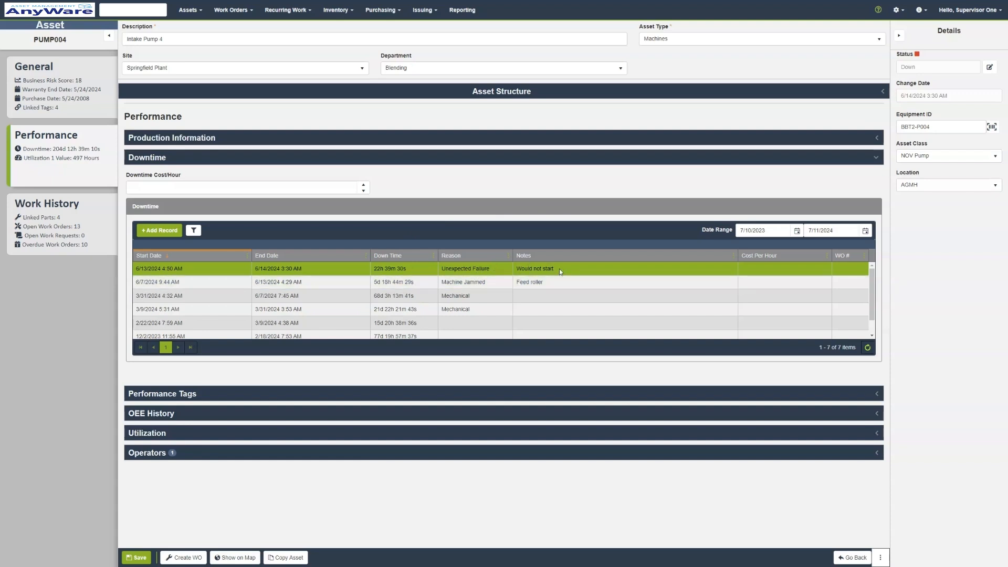
click(189, 160)
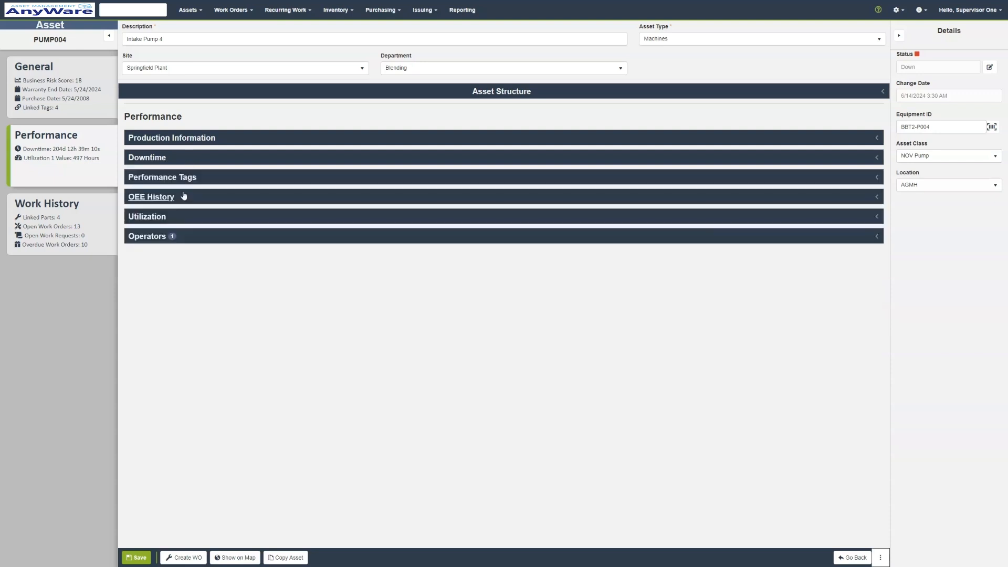
Check the Performance Tags section and expand OEE History to view the current production and schedule
click(184, 178)
click(187, 180)
click(175, 202)
scroll(231, 404, down, 3)
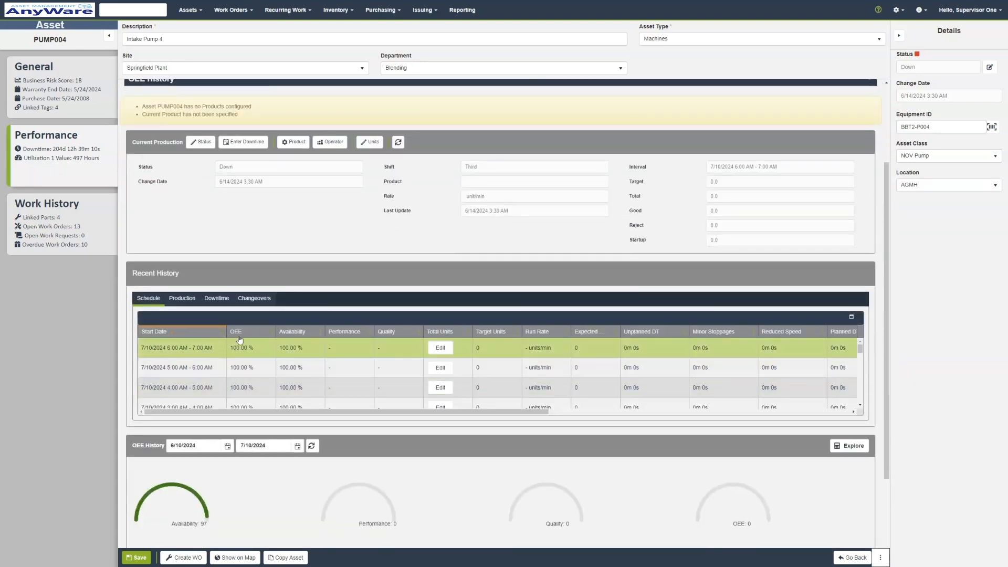
scroll(302, 288, down, 1)
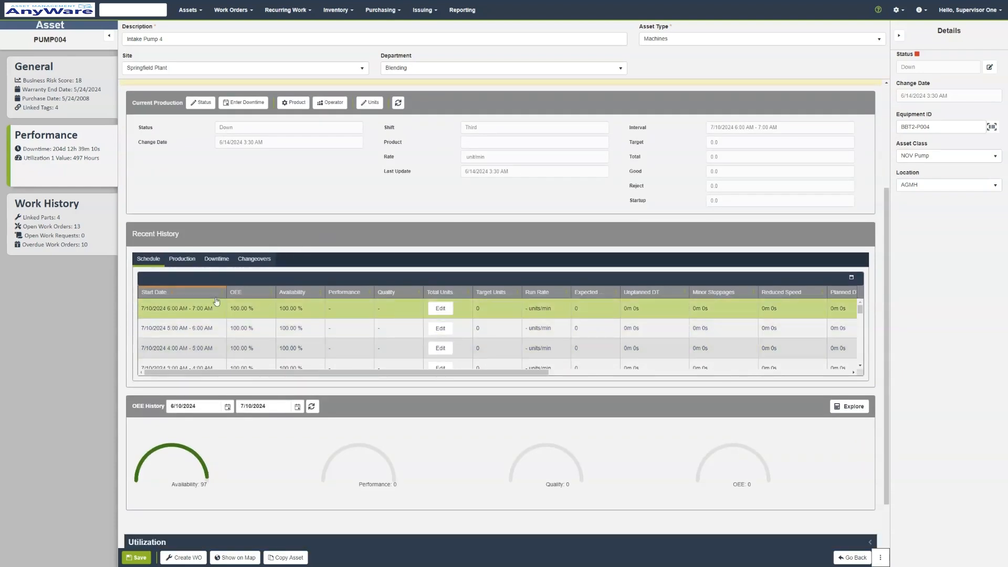
Review the Production, Downtime and Changeovers lists under Recent History and the OEE gauges, and collapse OEE History
click(182, 259)
click(231, 260)
click(254, 258)
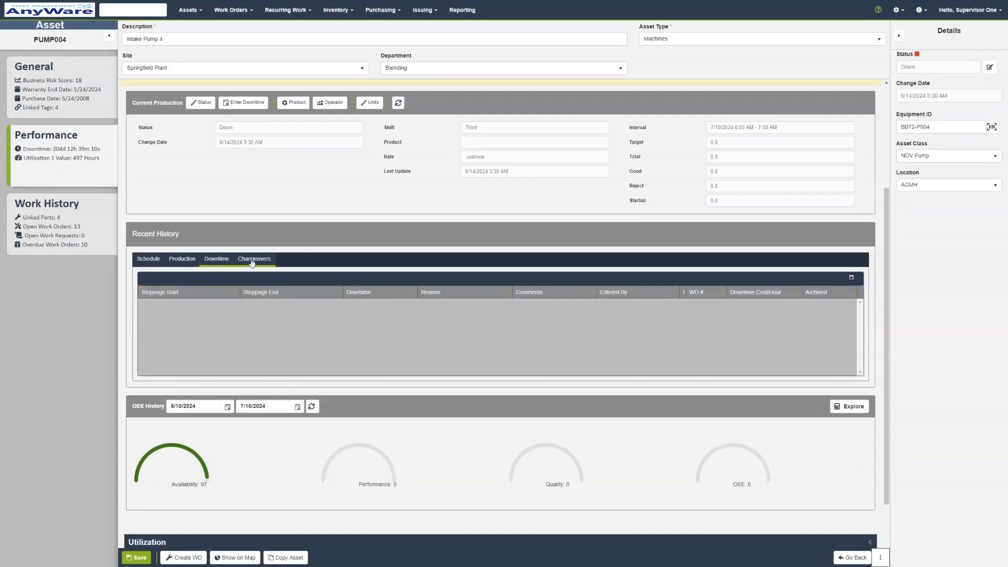
scroll(188, 279, down, 2)
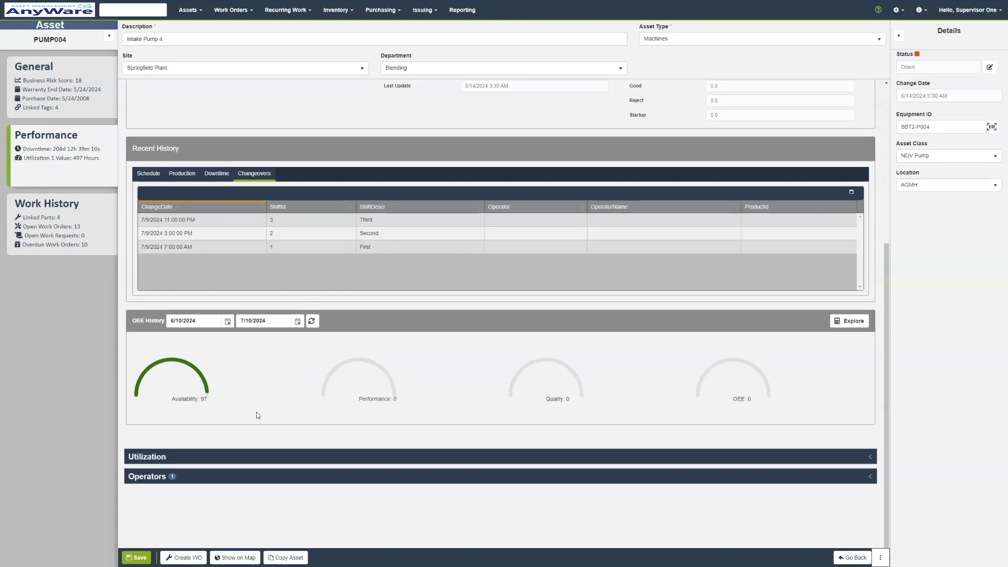
scroll(225, 397, up, 4)
click(174, 110)
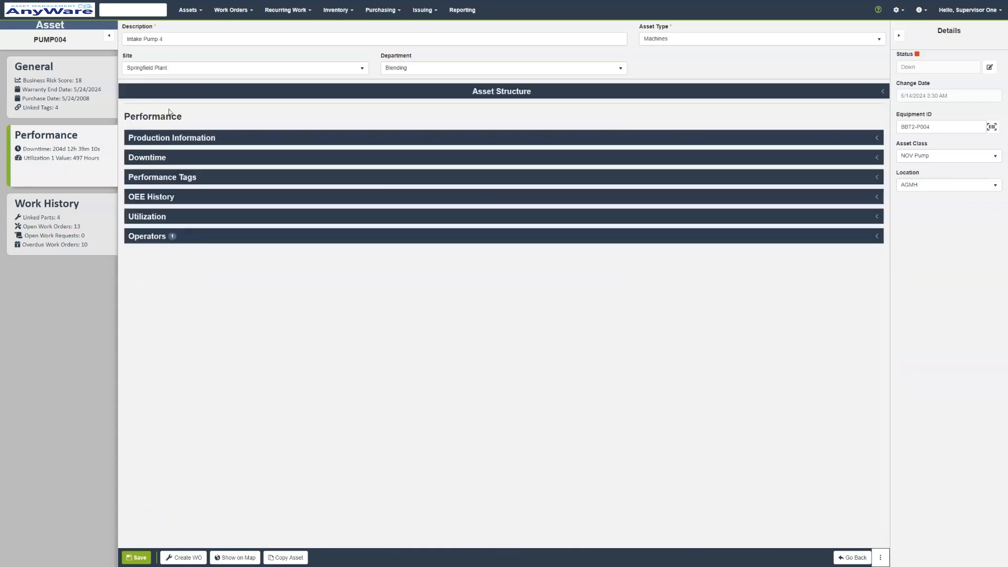
Review the Utilization history, collapse it, and expand the Operators section to see who is assigned to the asset
click(159, 216)
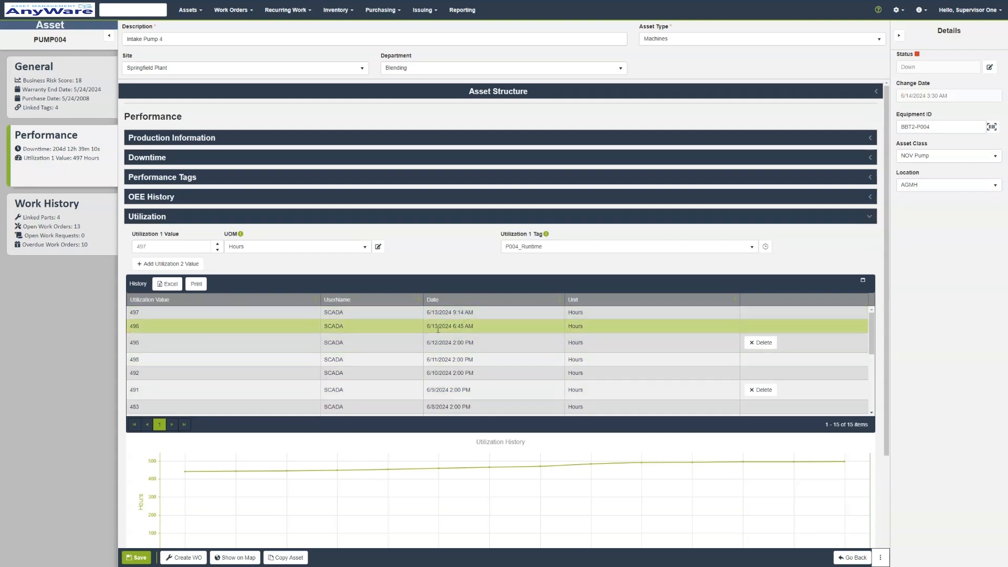
click(158, 216)
click(153, 237)
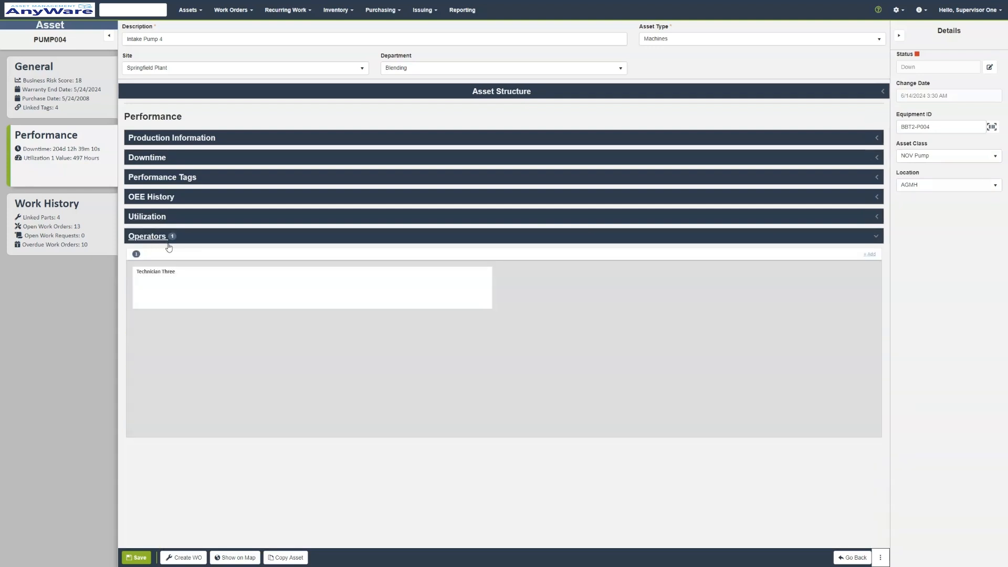
Note the assigned operator, collapse the Operators section, and switch to the asset's Work History
drag(138, 271, 181, 281)
click(165, 240)
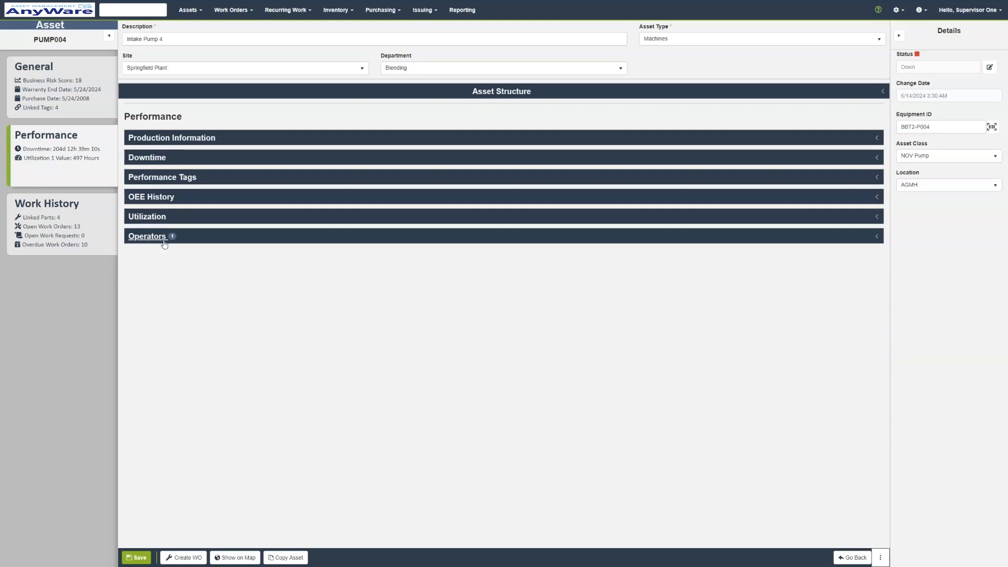
click(65, 231)
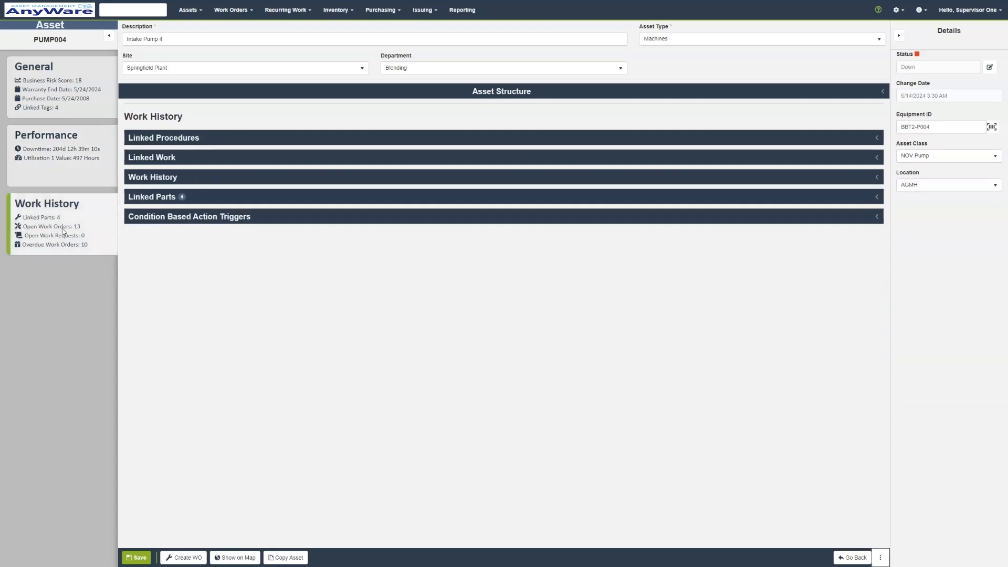
Review the Linked Procedures, the linked inspection and TPM fields and the assessment results, and collapse the section
click(169, 138)
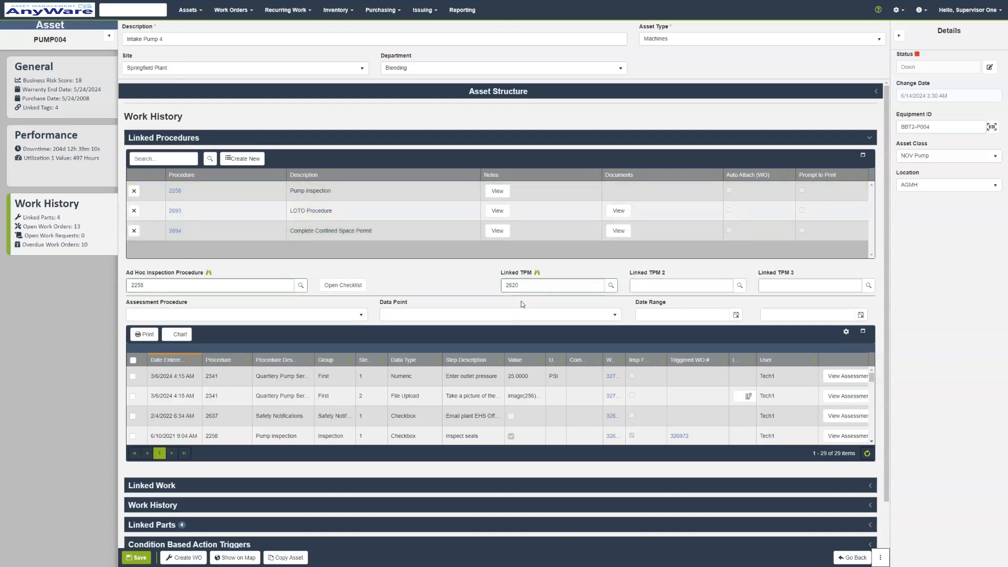
click(160, 138)
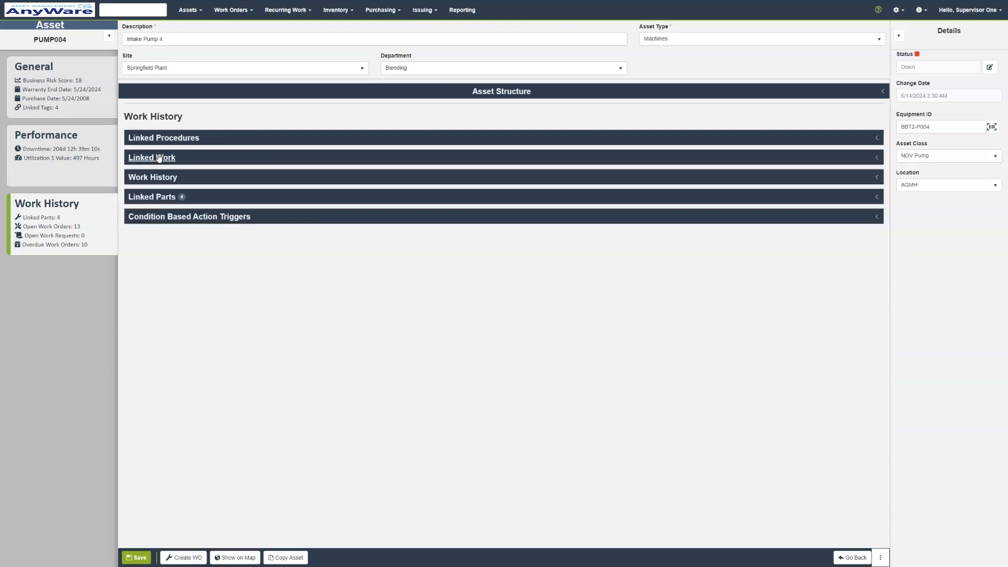
Review scheduled work, outstanding requests and open work orders under Linked Work, widening the Trigger Type column, and collapse the section
click(159, 157)
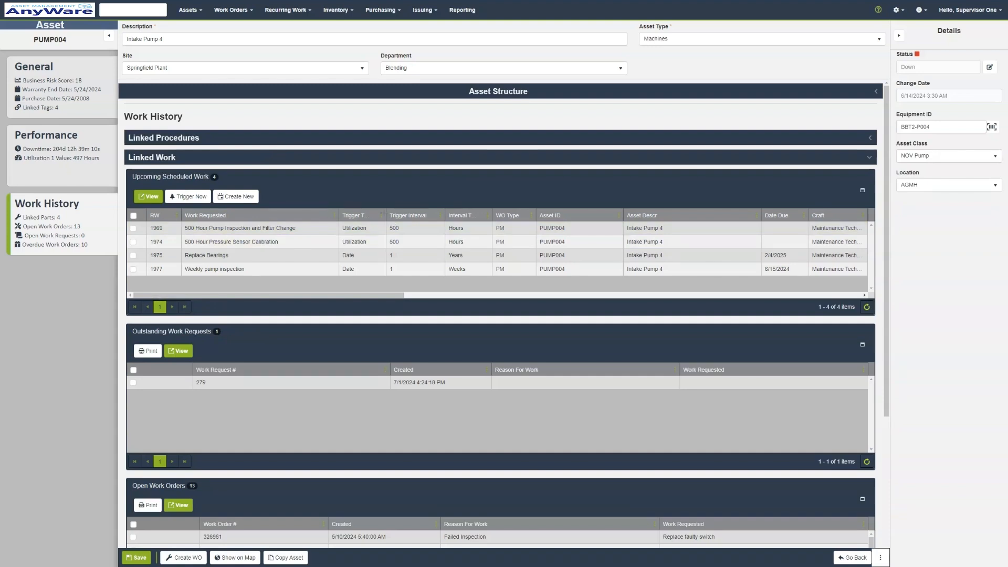
drag(386, 216, 395, 215)
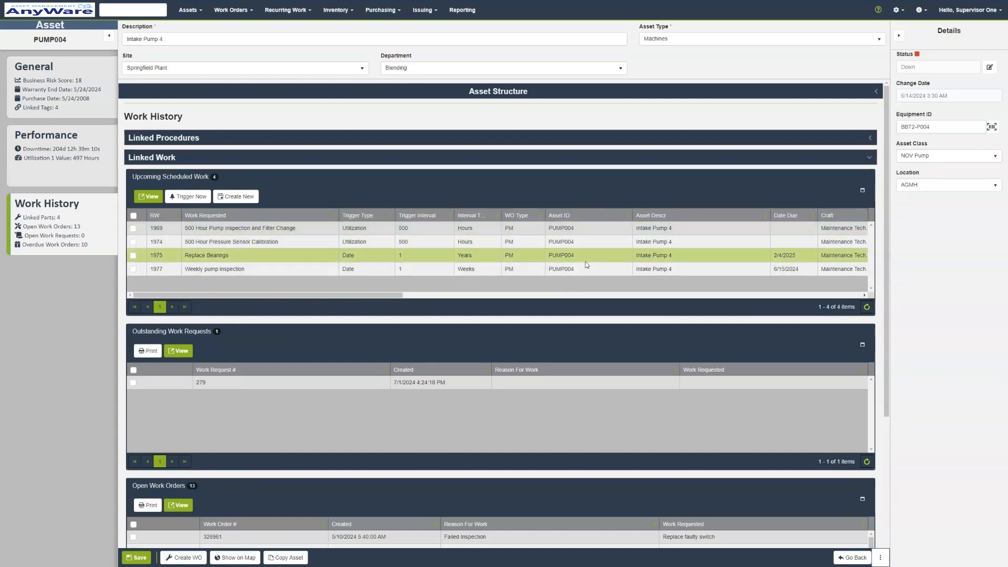
scroll(574, 290, down, 4)
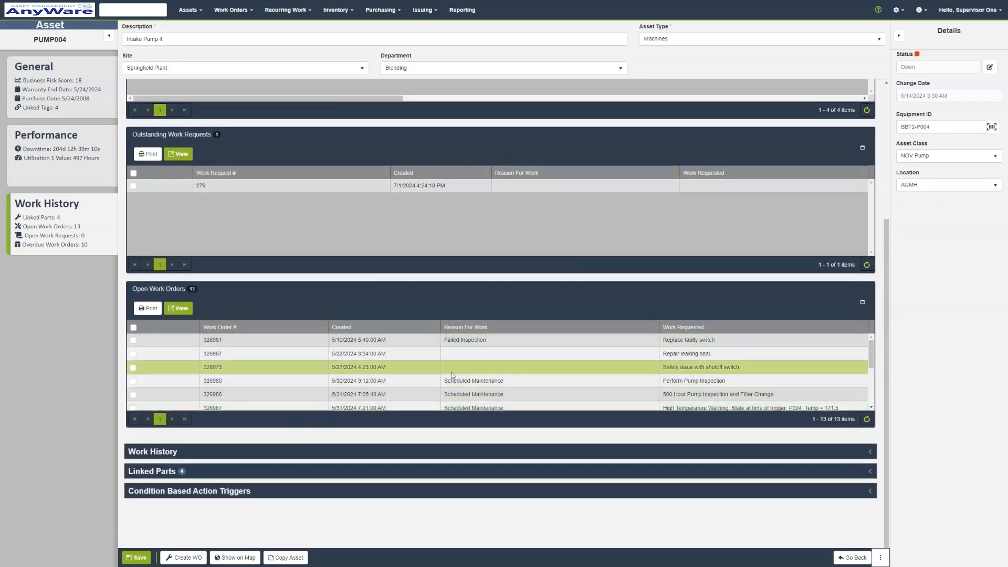
scroll(452, 374, up, 4)
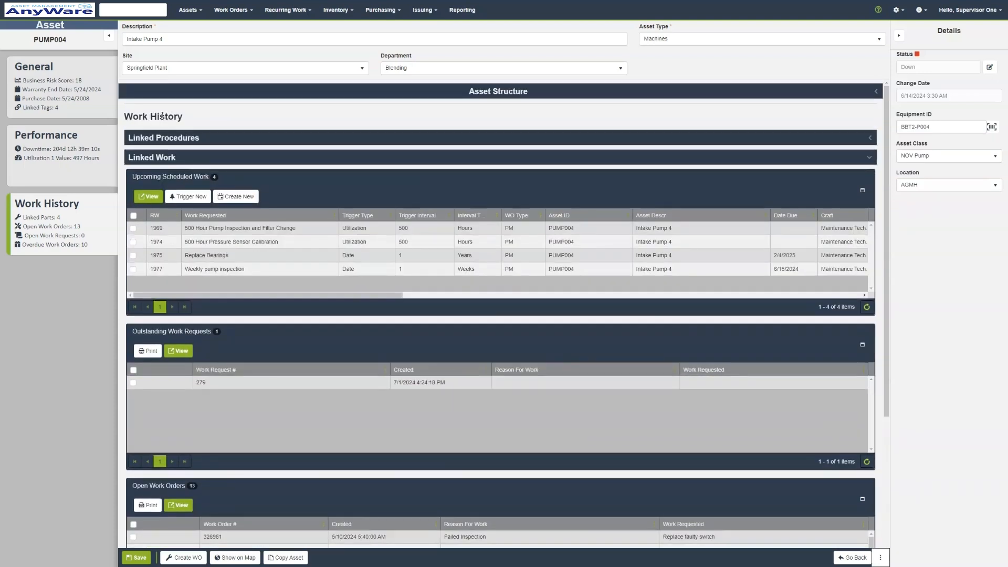
click(163, 158)
Review the Work History list, checking the work requested and assignee of the weekly pump inspection, and collapse it
click(153, 180)
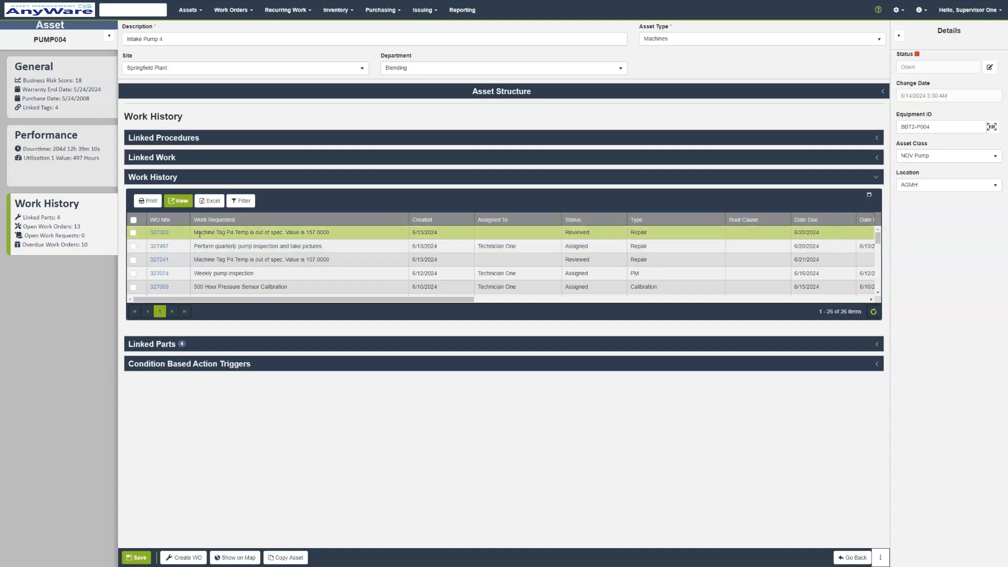
drag(194, 273, 265, 277)
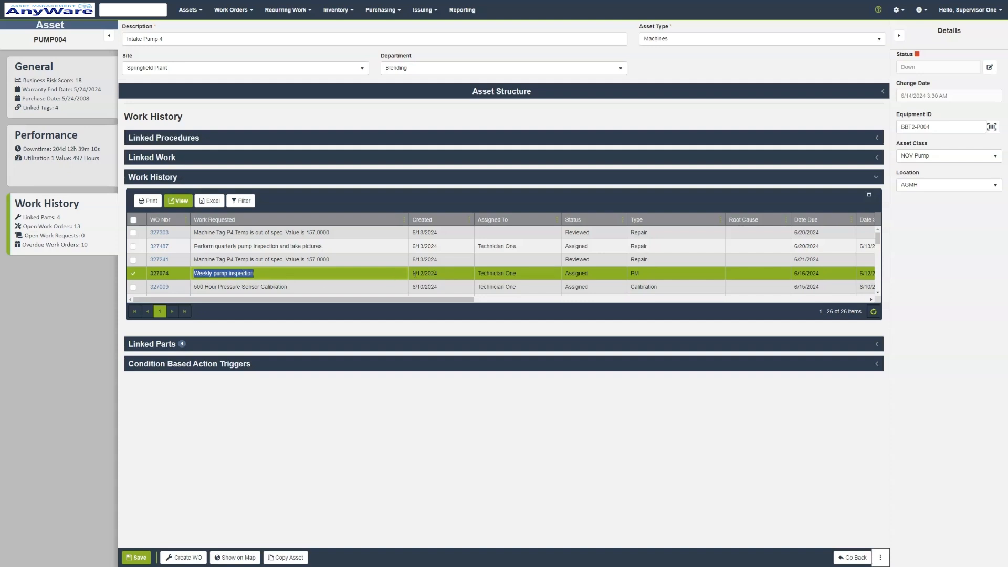
drag(520, 274, 484, 274)
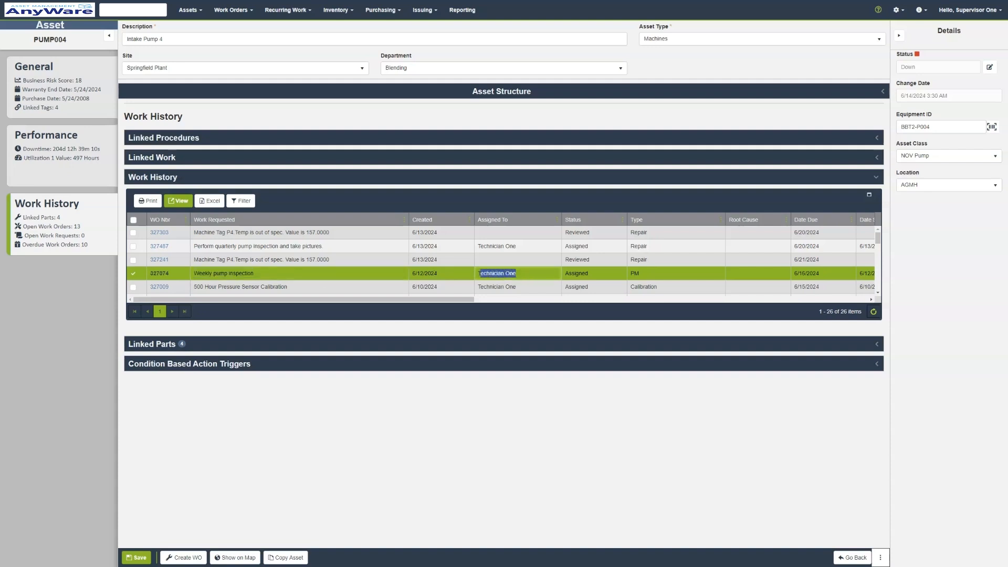
click(521, 278)
drag(407, 297, 168, 195)
click(158, 177)
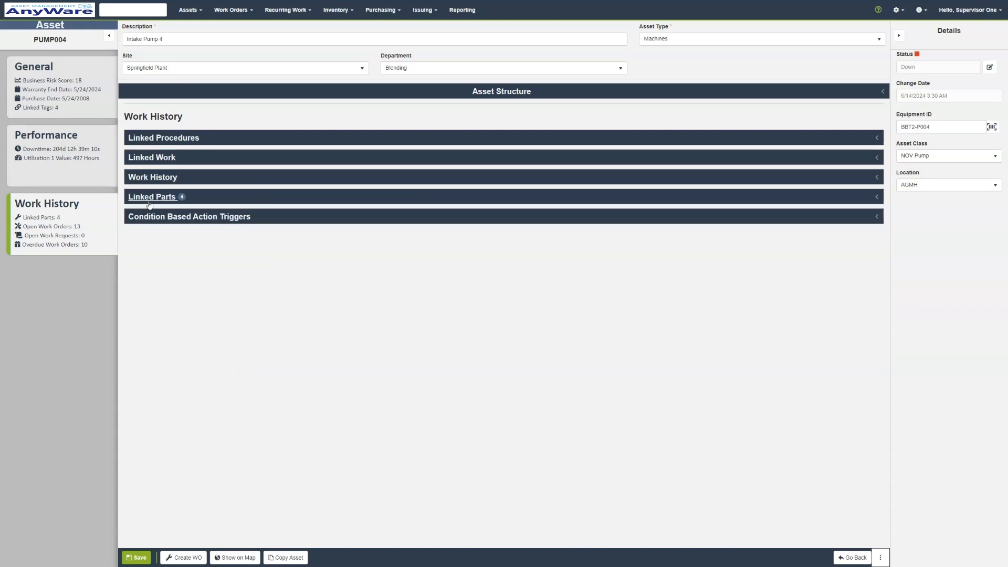
Review the Linked Parts with their Parts History and the Condition Based Action Triggers, collapsing each section after viewing
click(157, 196)
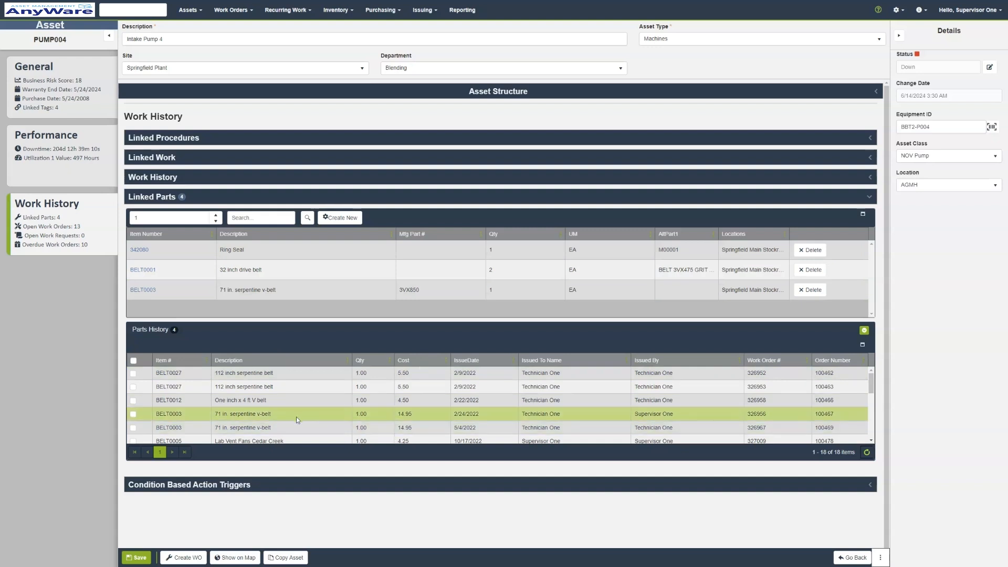
click(158, 197)
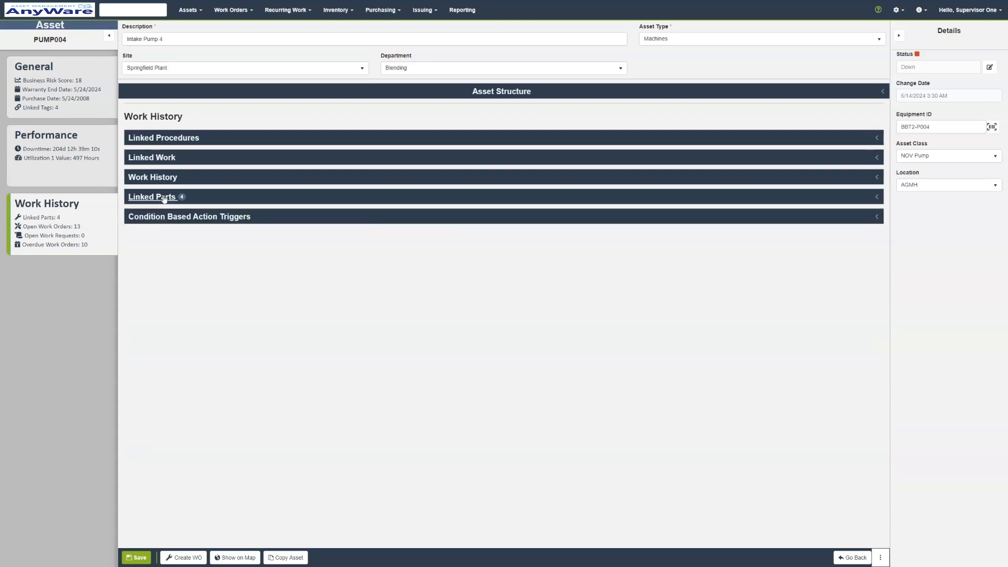
click(159, 217)
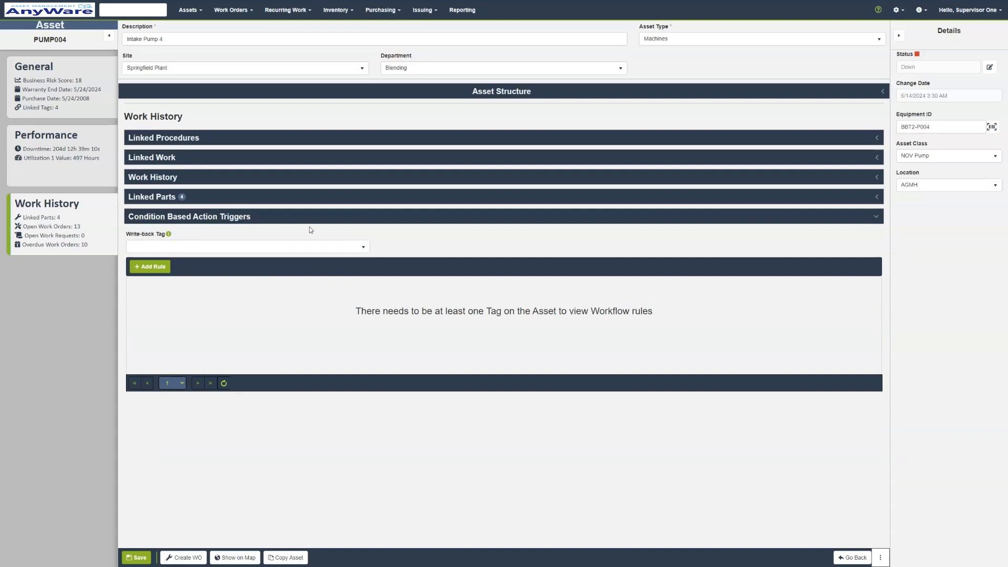
click(247, 219)
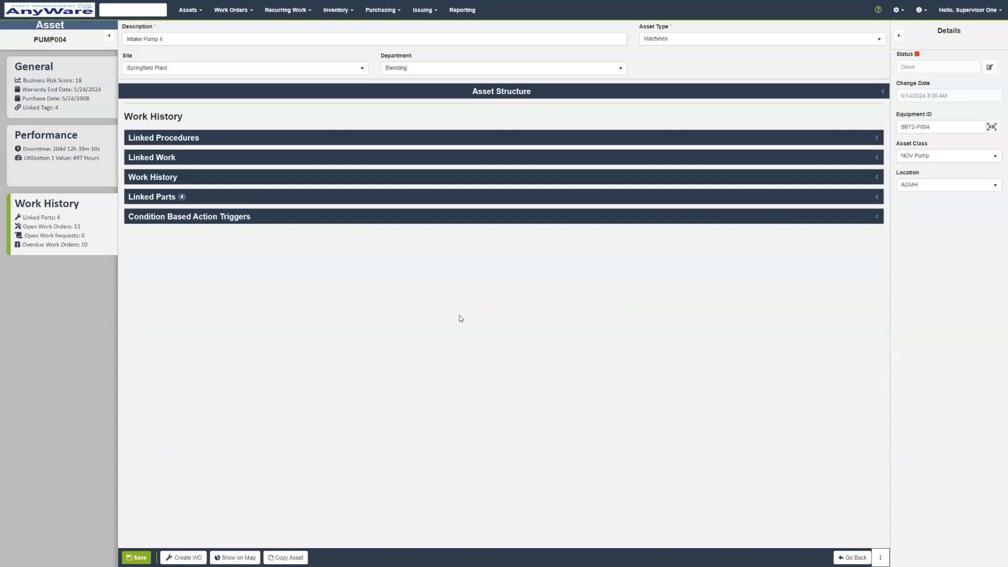